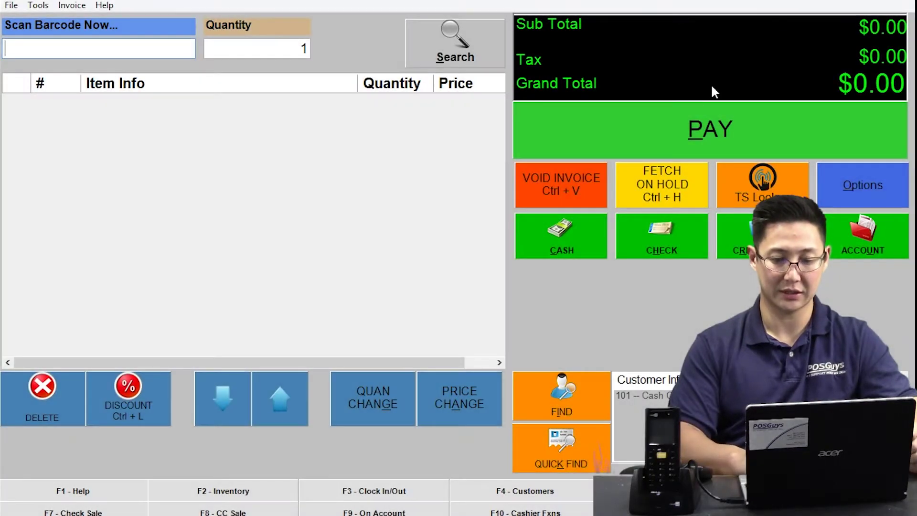
# Step: Open Inventory Transfer from the Tools options to show the empty inventory count table
pyautogui.click(849, 188)
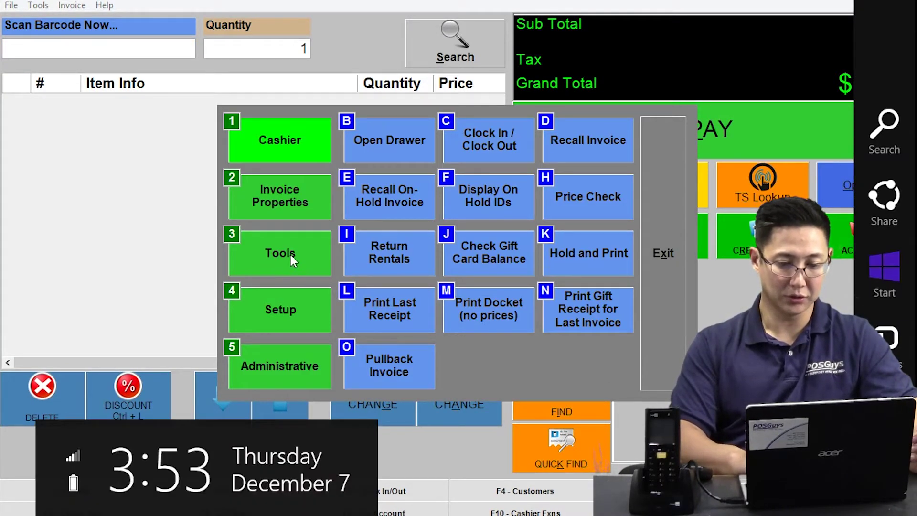
pyautogui.click(290, 254)
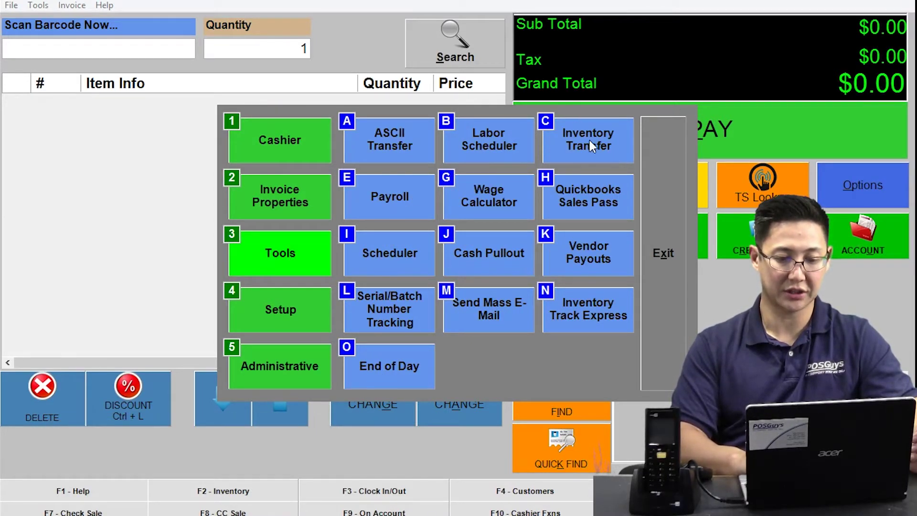
pyautogui.click(572, 148)
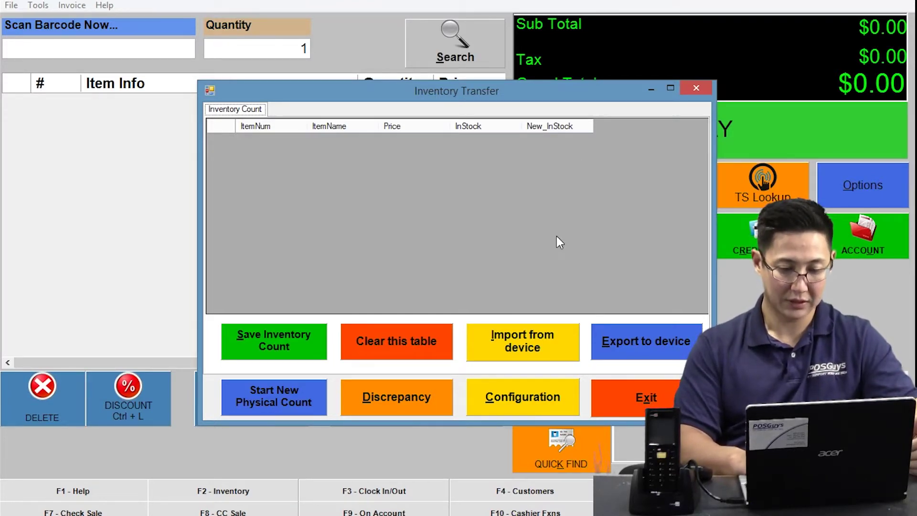
pyautogui.click(539, 394)
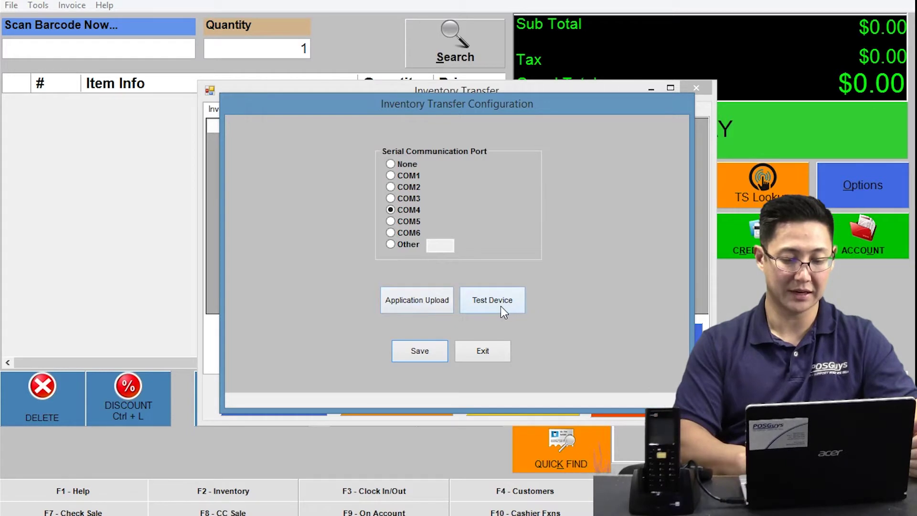
pyautogui.click(486, 350)
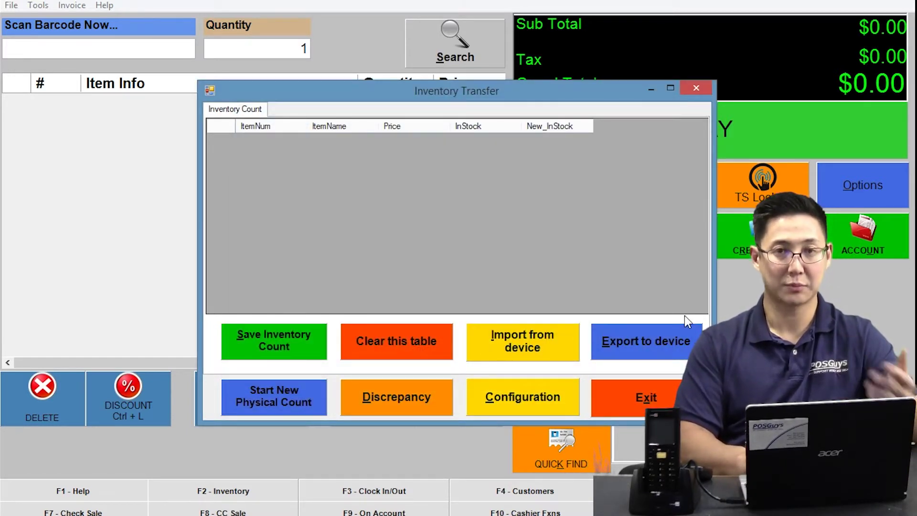
# Step: Export inventory for All Departments to the handheld device and confirm the transfer
pyautogui.click(632, 340)
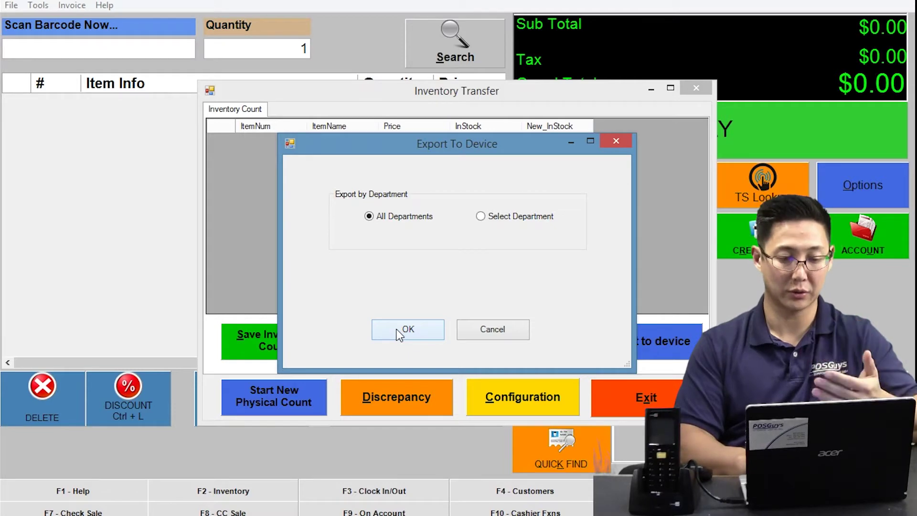
pyautogui.click(421, 328)
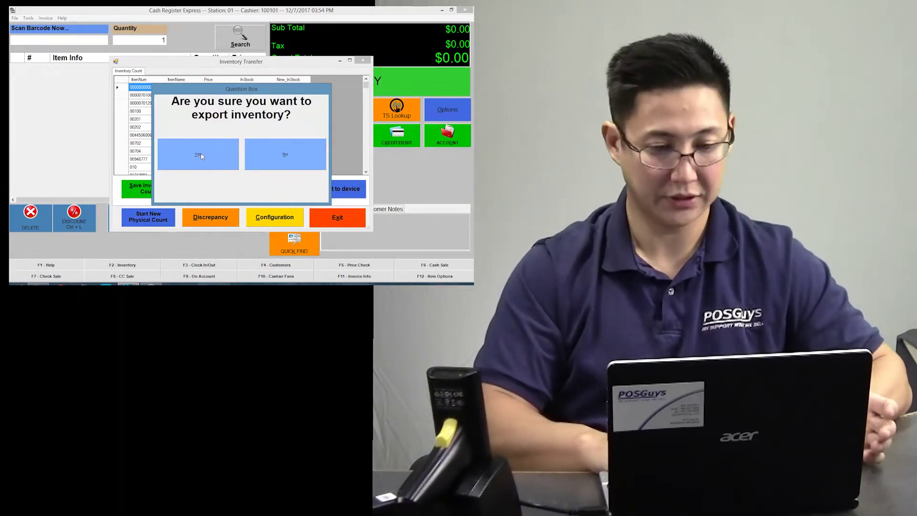
pyautogui.click(201, 155)
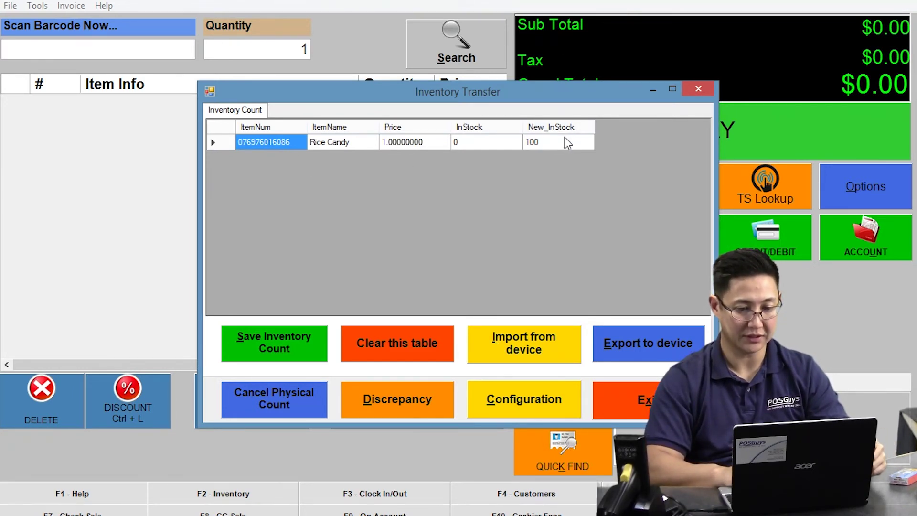
# Step: Save the imported Rice Candy count of 100 to inventory and exit Inventory Transfer
pyautogui.click(288, 353)
pyautogui.click(380, 295)
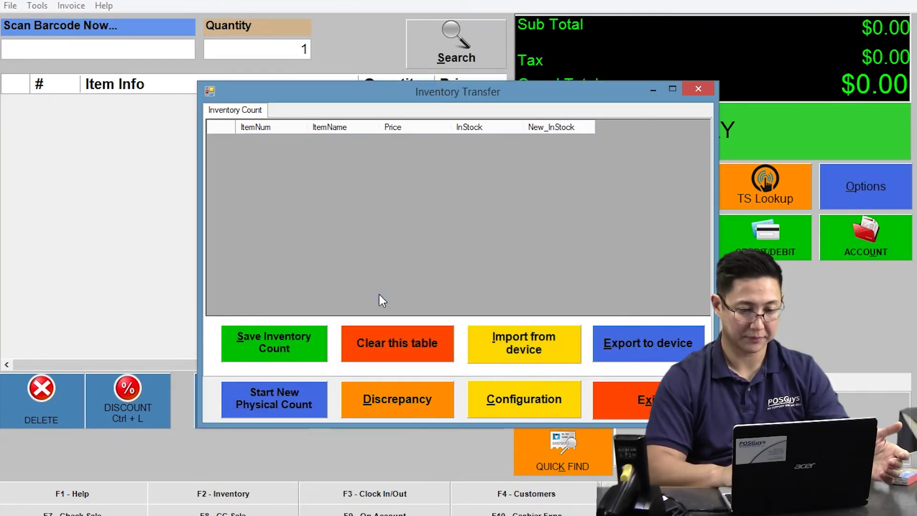
pyautogui.click(630, 399)
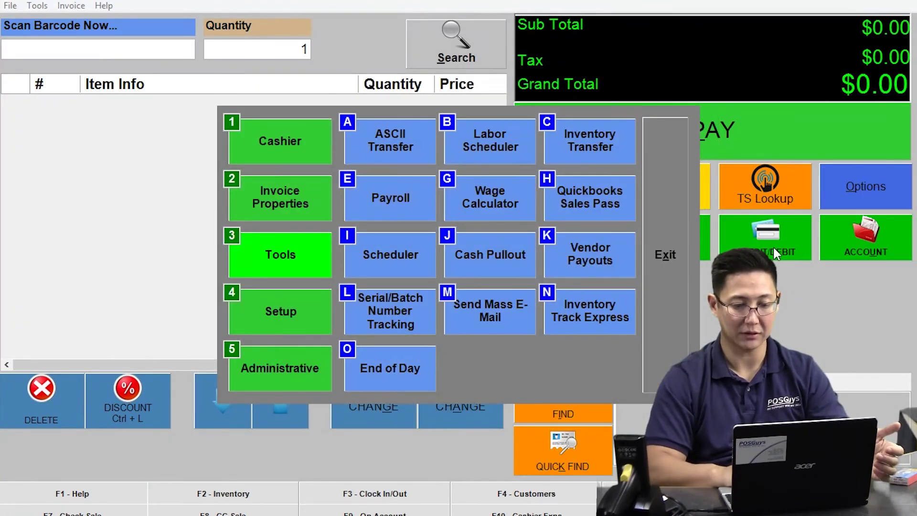
# Step: Look up Rice Candy in Inventory Maintenance and load it, showing 100 in stock
pyautogui.click(291, 353)
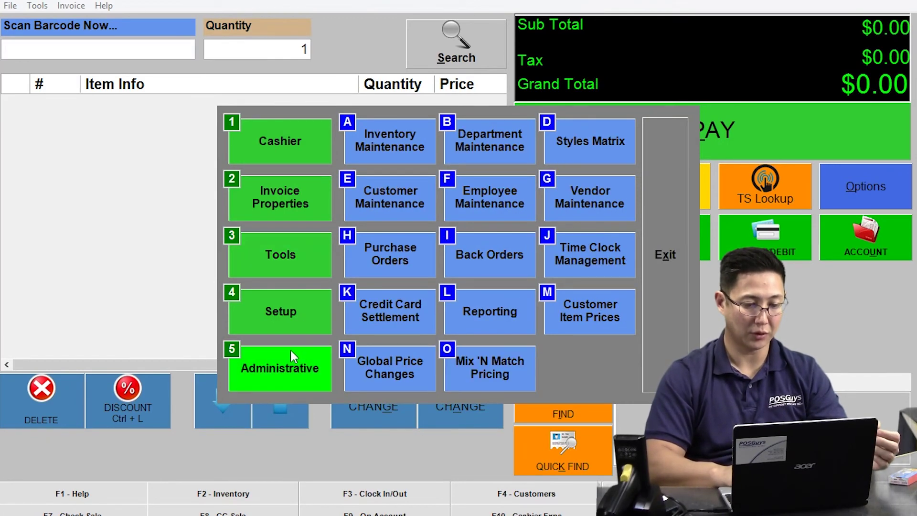
pyautogui.click(391, 140)
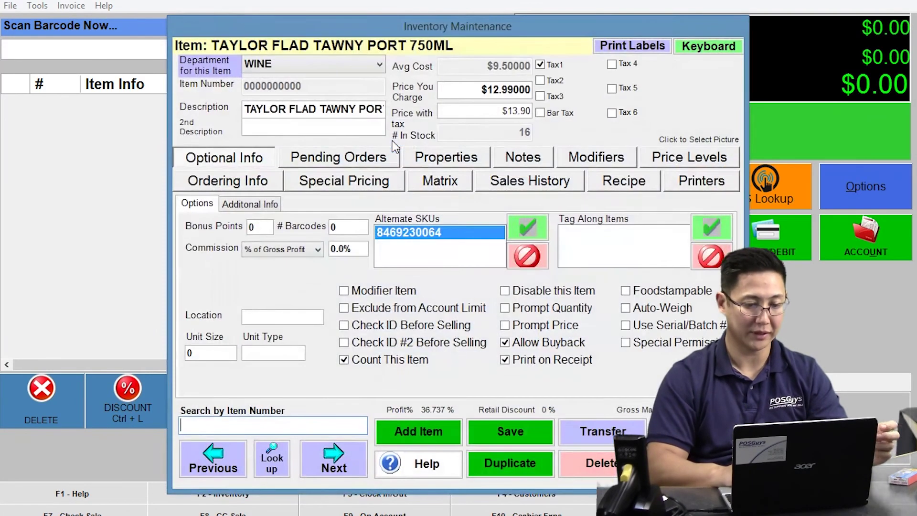
pyautogui.click(271, 470)
pyautogui.write('rice c')
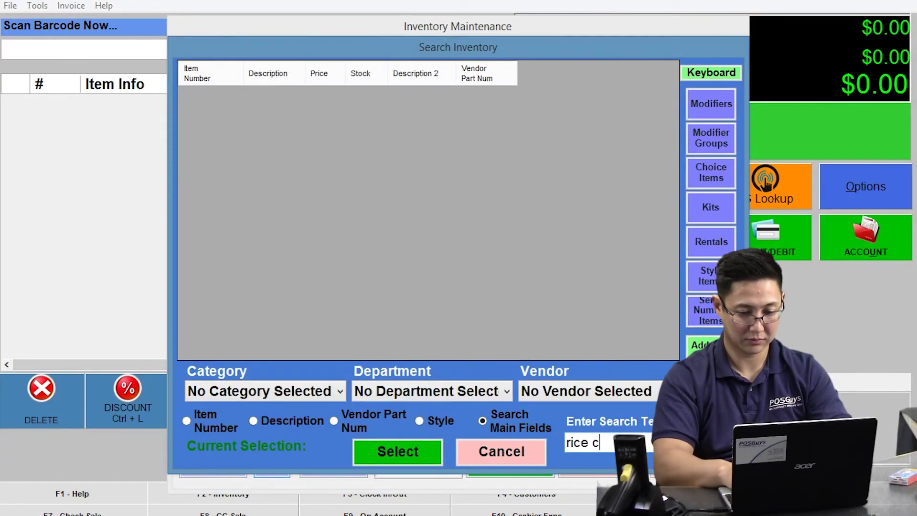
pyautogui.write('an')
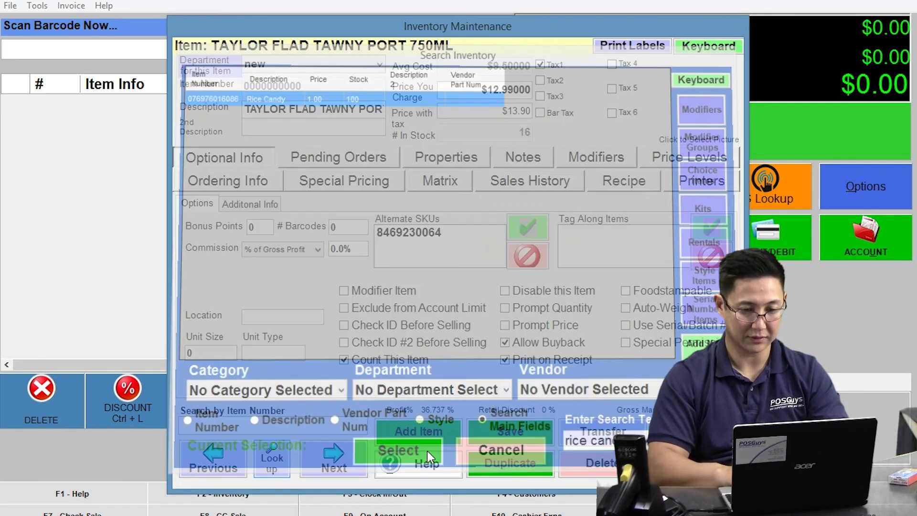
pyautogui.click(430, 451)
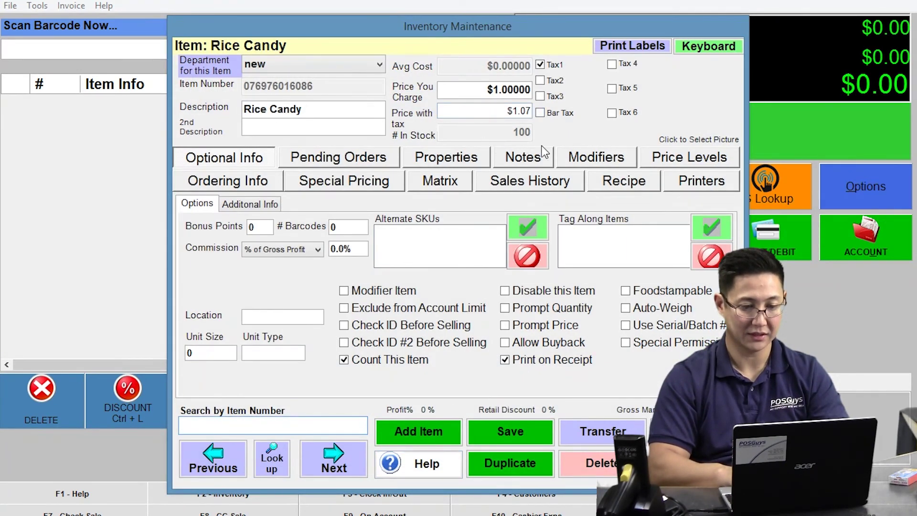